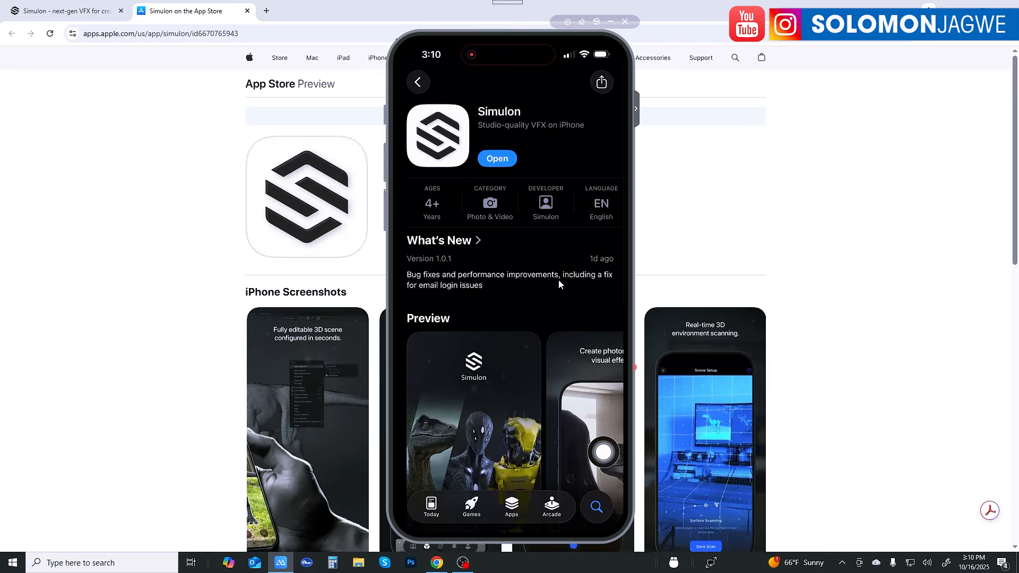
# Look over Simulon's App Store listing and the simulon.com home page, and return to the mirrored phone
pyautogui.scroll(-5, 559, 282)
pyautogui.scroll(5, 558, 279)
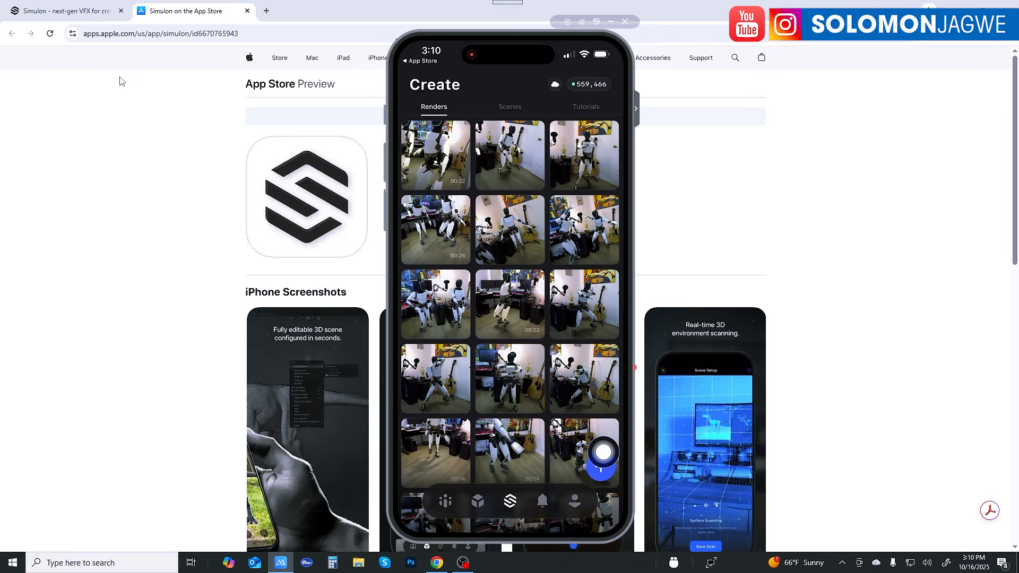
pyautogui.click(63, 19)
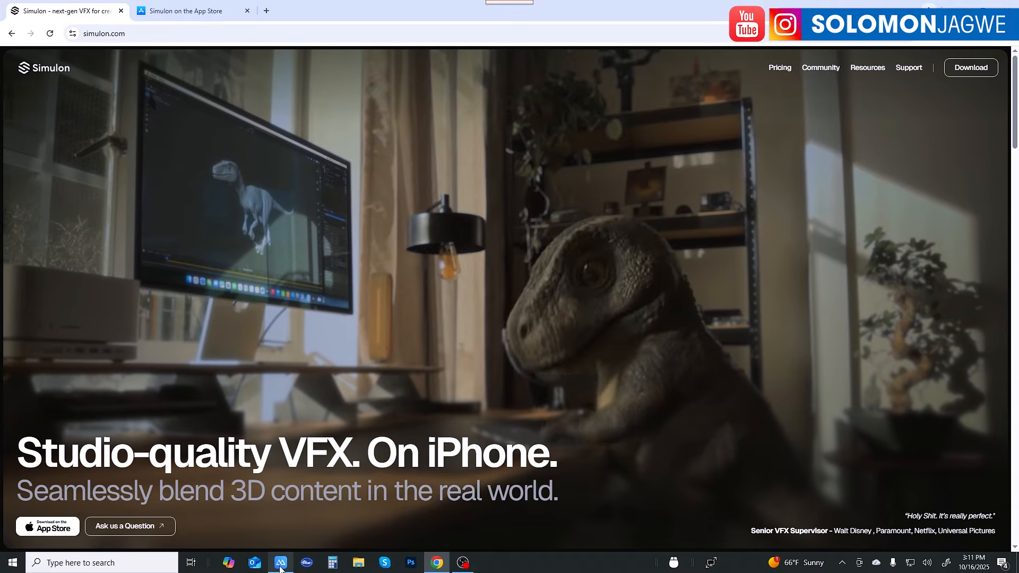
pyautogui.click(280, 563)
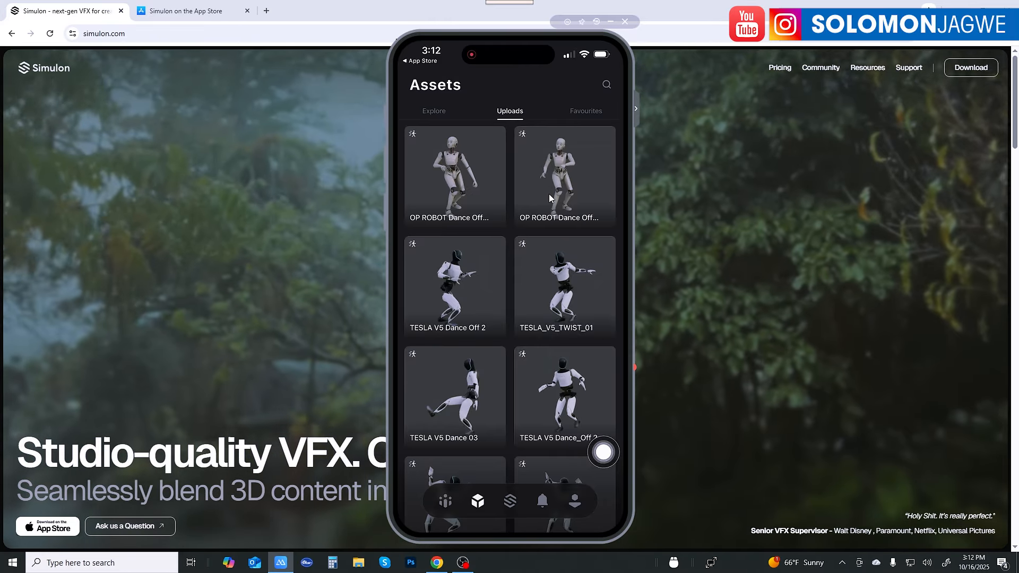
# Browse the uploaded character assets, from the robot dances down to the Storm Trooper and Adam models
pyautogui.scroll(-5, 549, 193)
pyautogui.scroll(-10, 549, 197)
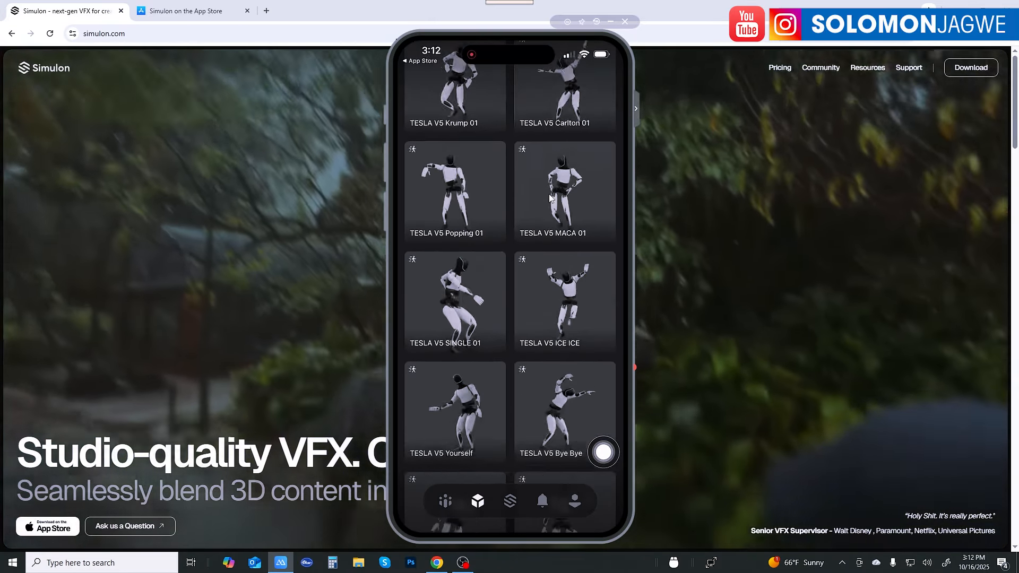
pyautogui.scroll(-5, 549, 194)
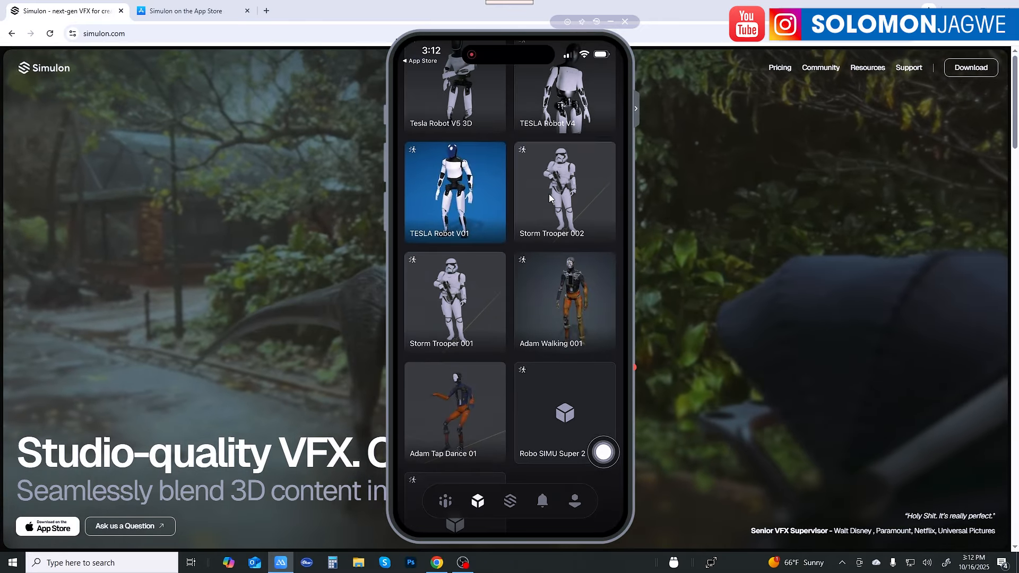
pyautogui.click(549, 193)
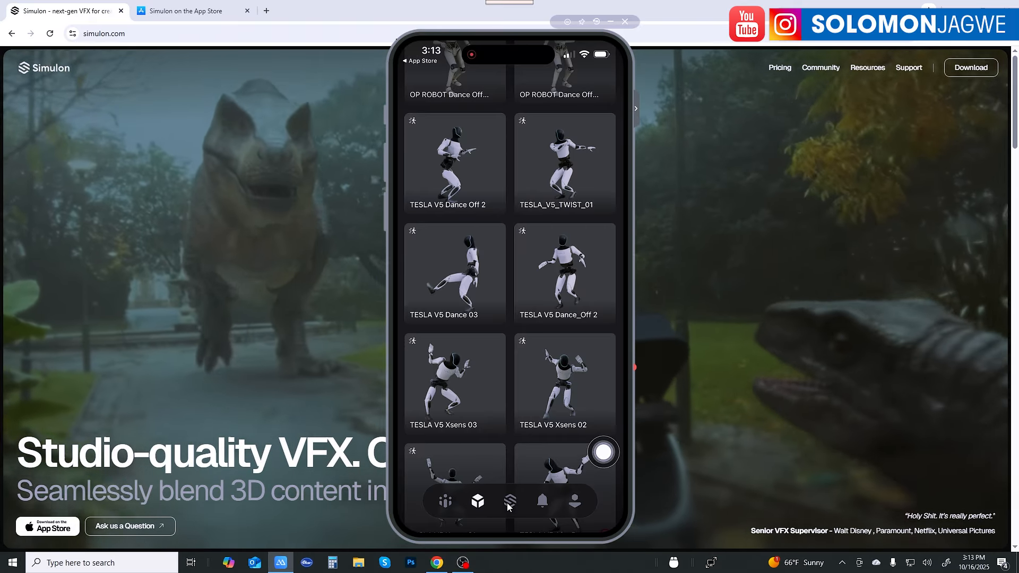
# Create a new scene named "Demo" and turn off Auto Render in its scene settings
pyautogui.click(508, 506)
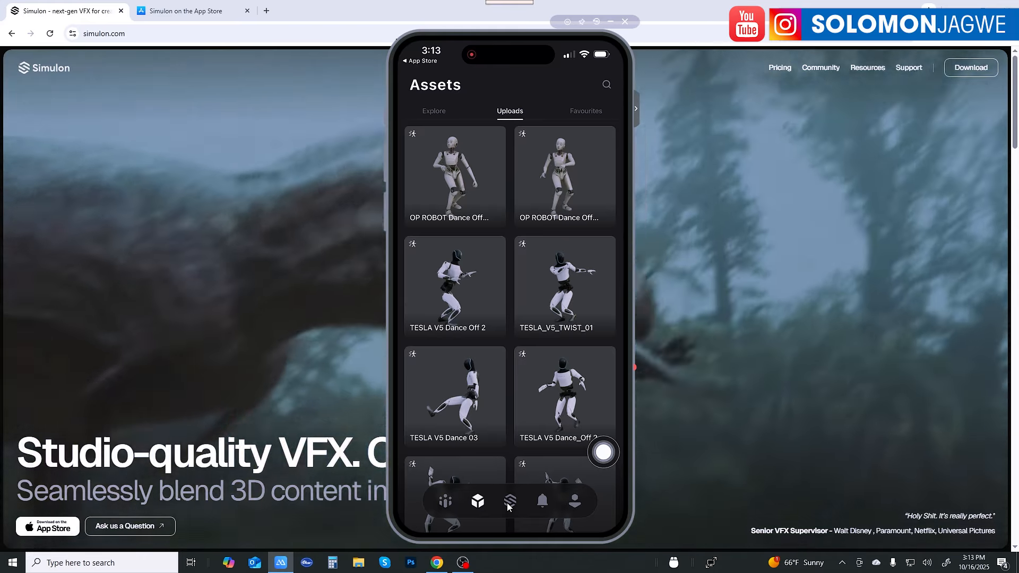
pyautogui.click(508, 505)
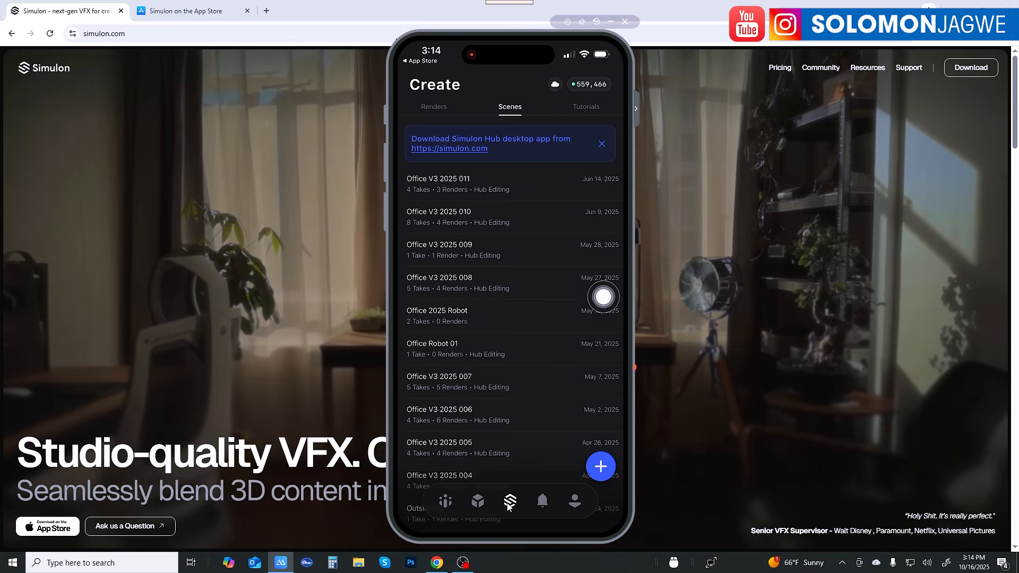
pyautogui.click(508, 504)
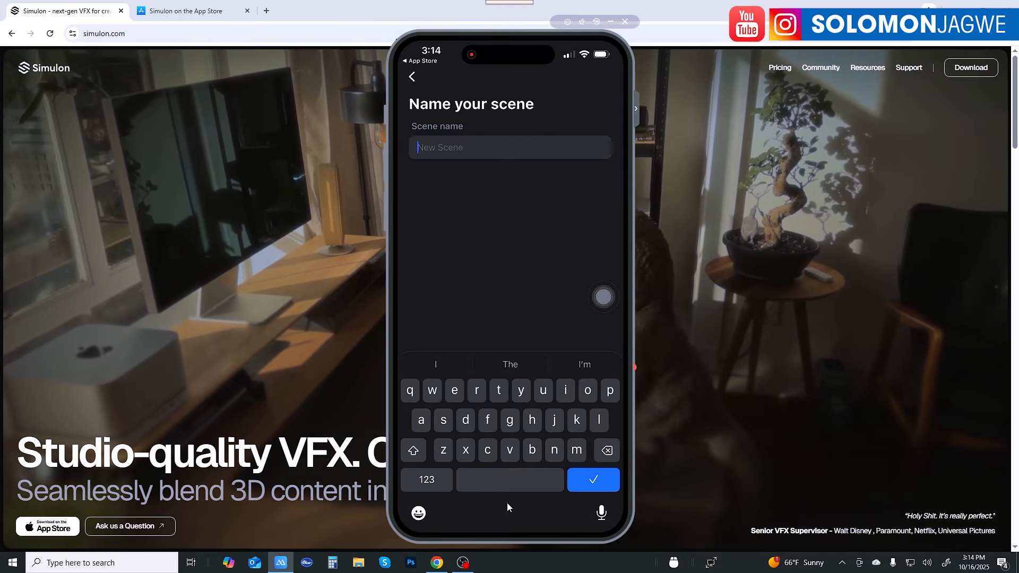
pyautogui.write('De')
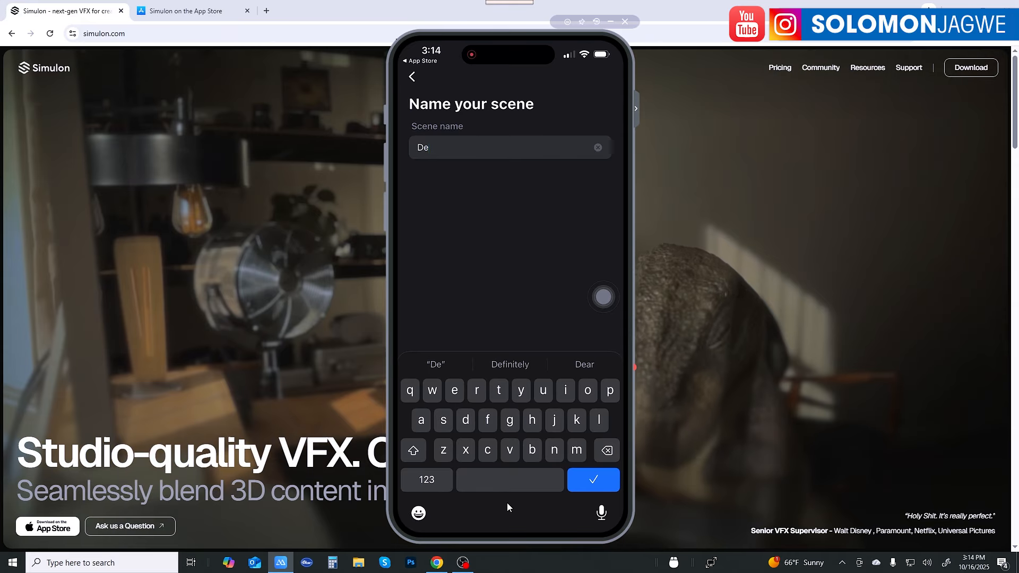
pyautogui.write('mo')
pyautogui.press('Return')
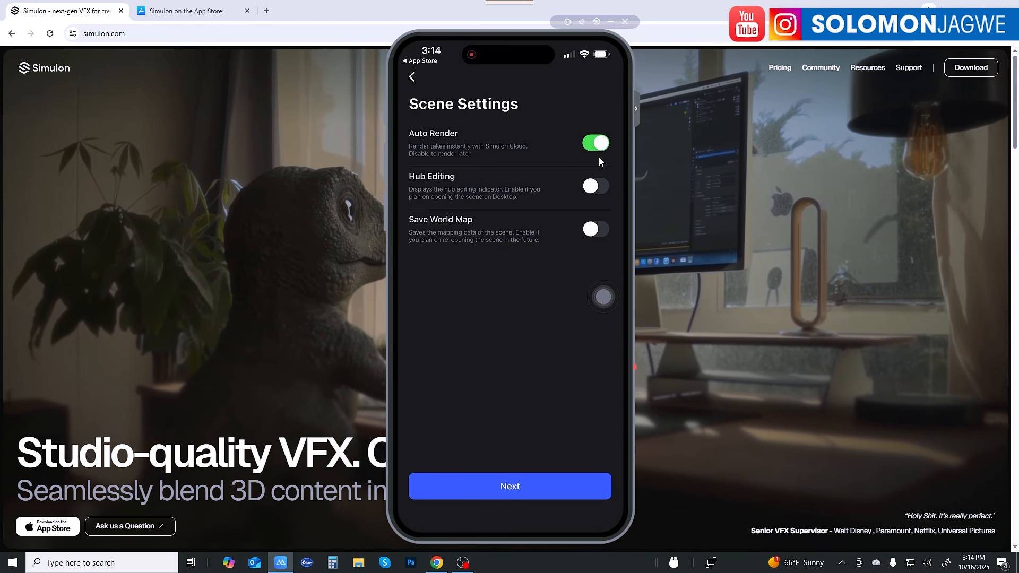
pyautogui.click(599, 157)
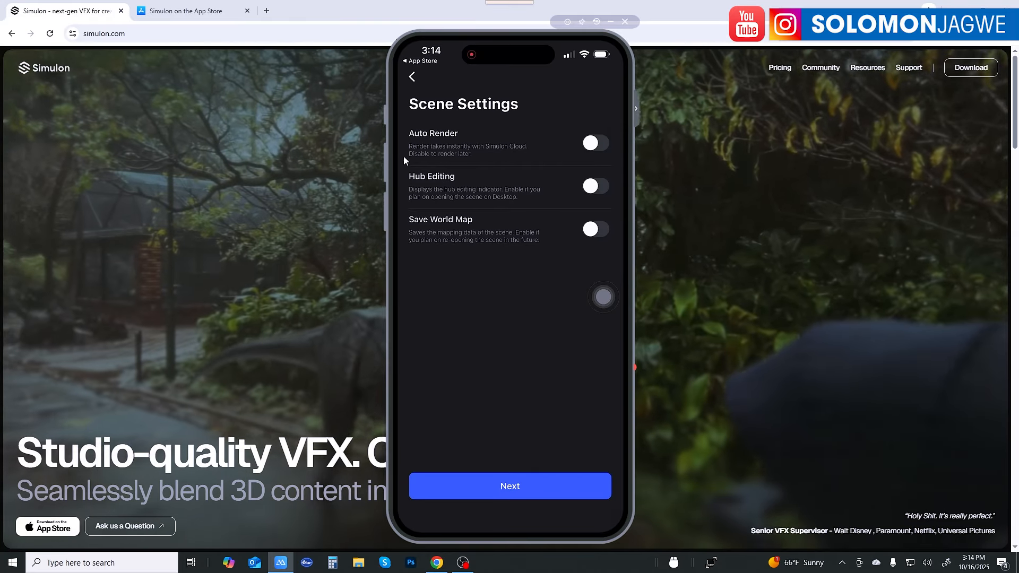
# Review the Core, Pro and Studio subscription plans and the free trial offer on simulon.com
pyautogui.click(251, 170)
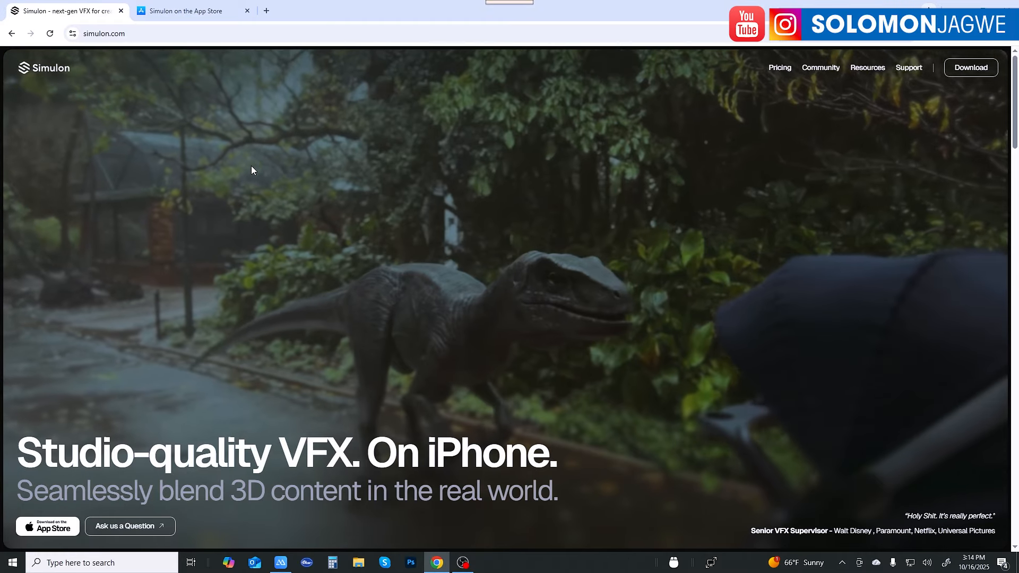
pyautogui.scroll(-2, 281, 301)
pyautogui.scroll(-8, 279, 301)
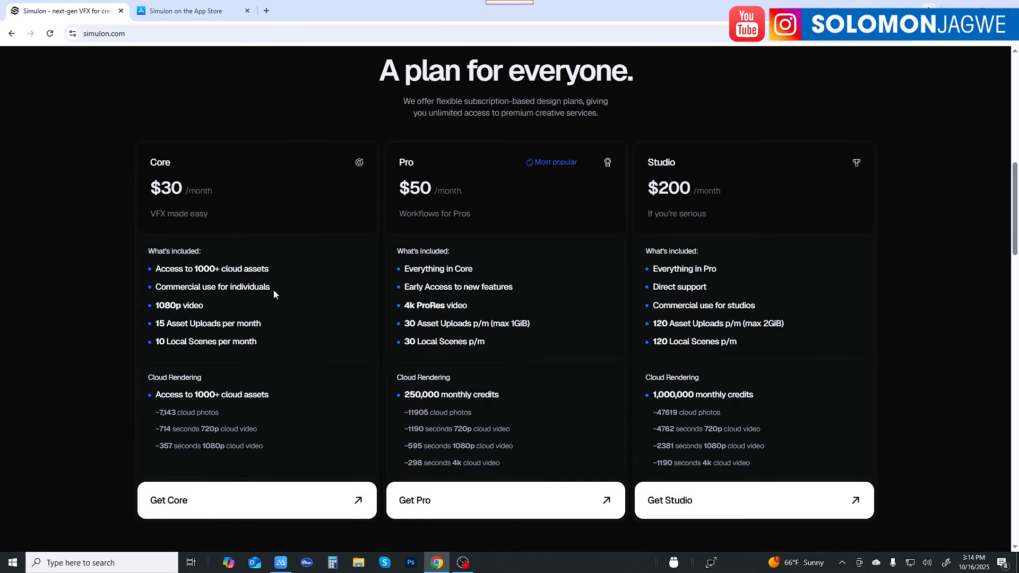
pyautogui.scroll(-9, 308, 234)
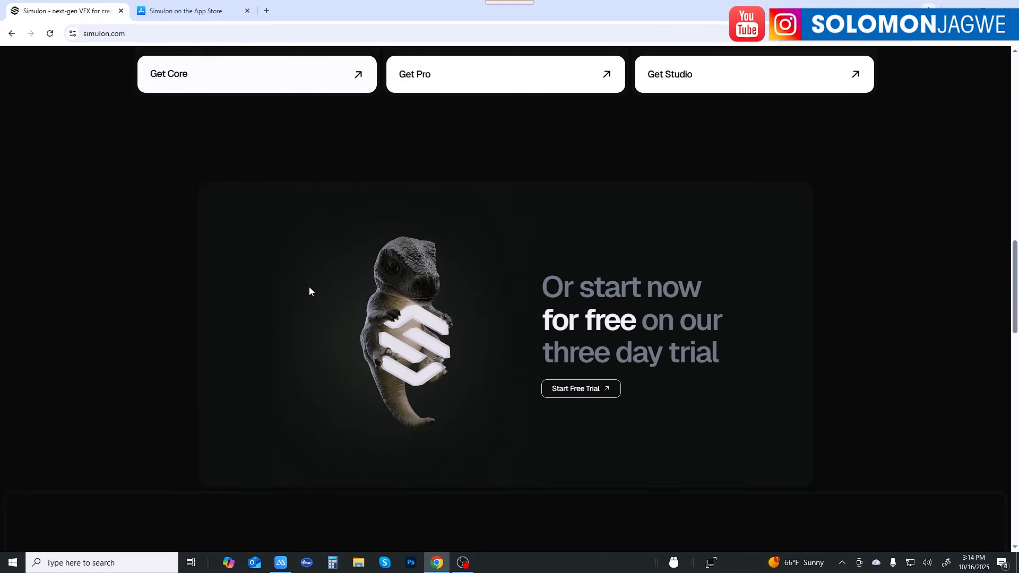
pyautogui.scroll(1, 665, 350)
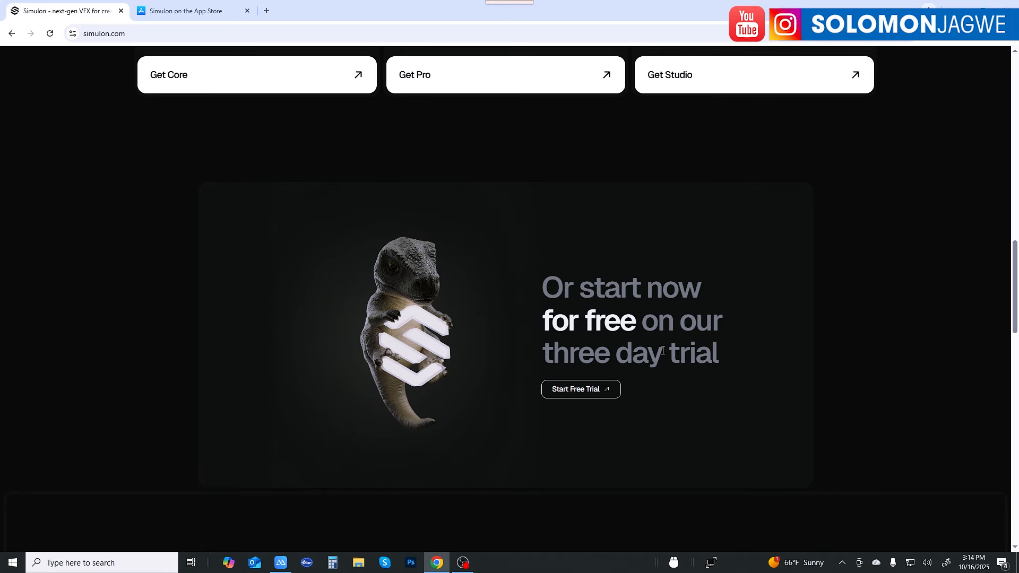
pyautogui.scroll(8, 662, 351)
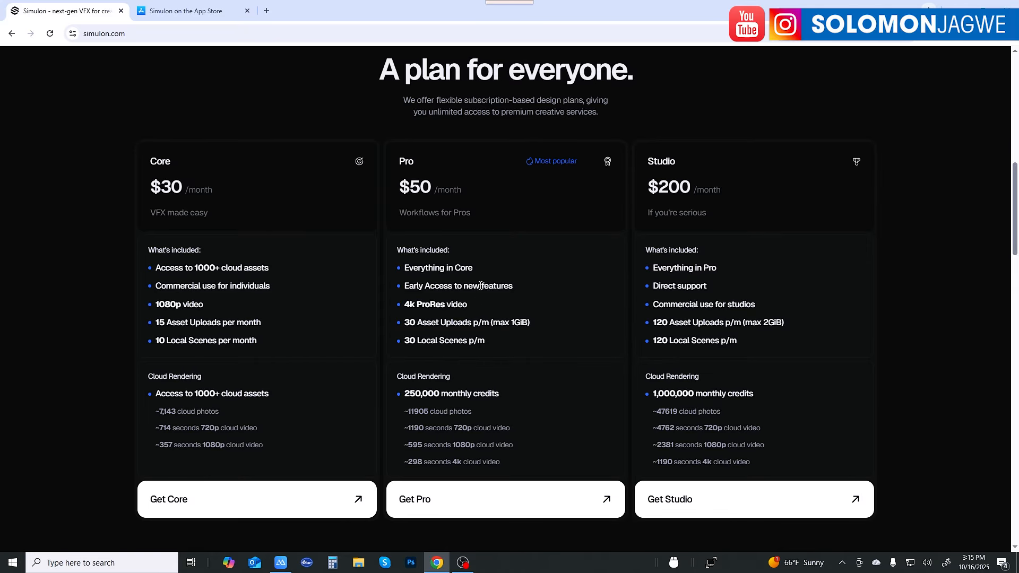
pyautogui.scroll(7, 492, 301)
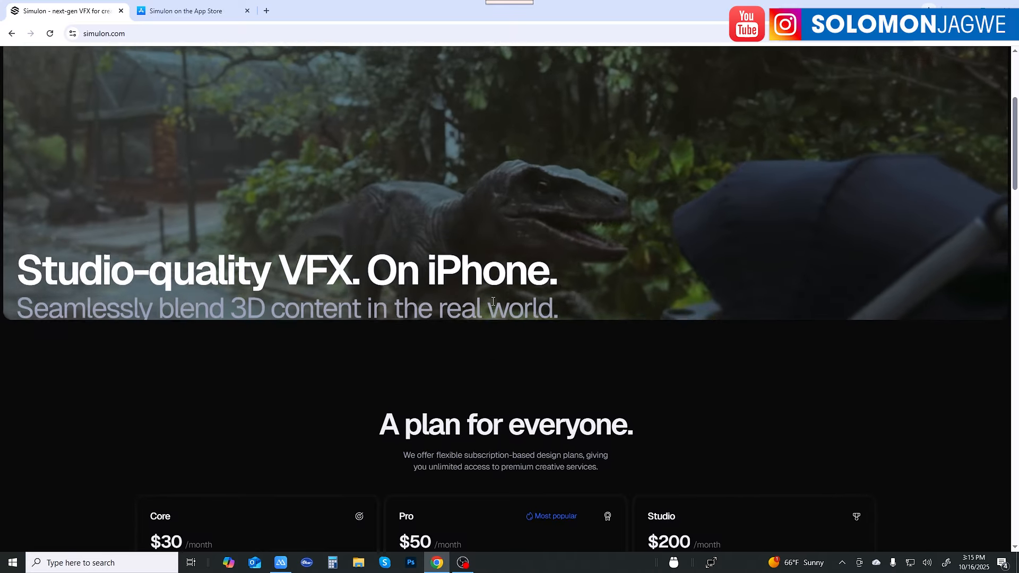
pyautogui.scroll(-8, 492, 301)
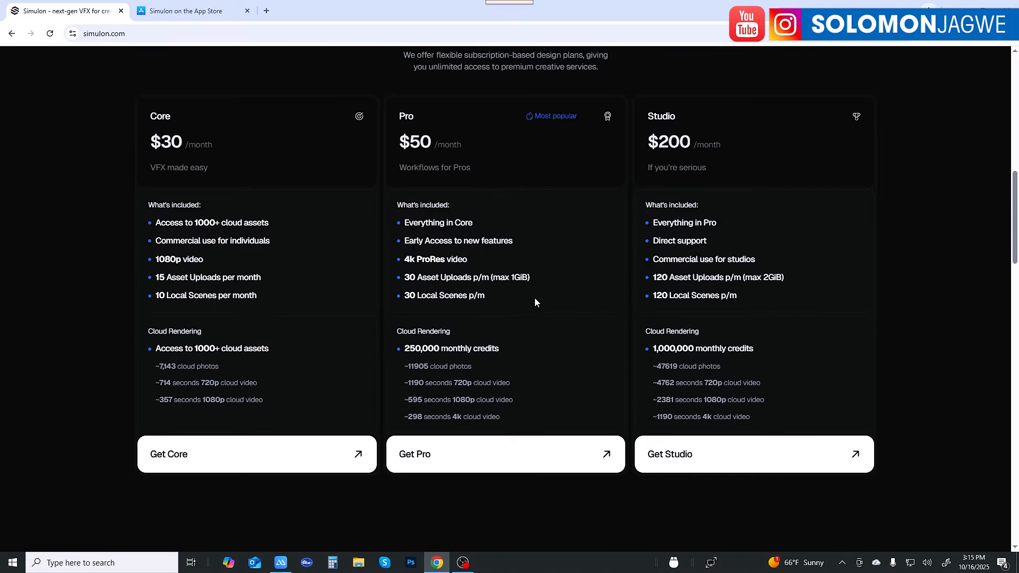
pyautogui.scroll(2, 535, 300)
pyautogui.scroll(-2, 556, 334)
pyautogui.scroll(2, 556, 334)
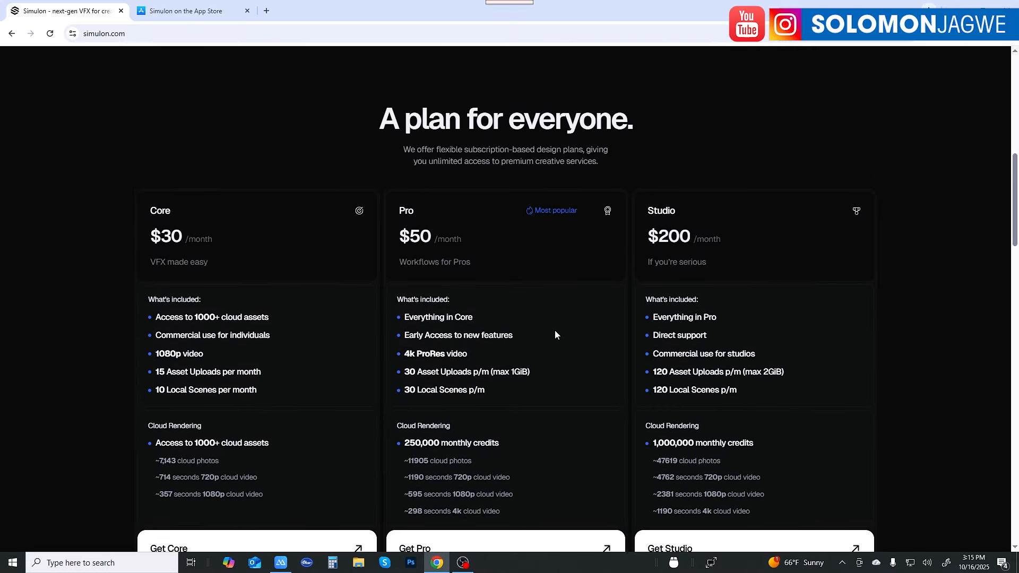
pyautogui.scroll(-1, 556, 334)
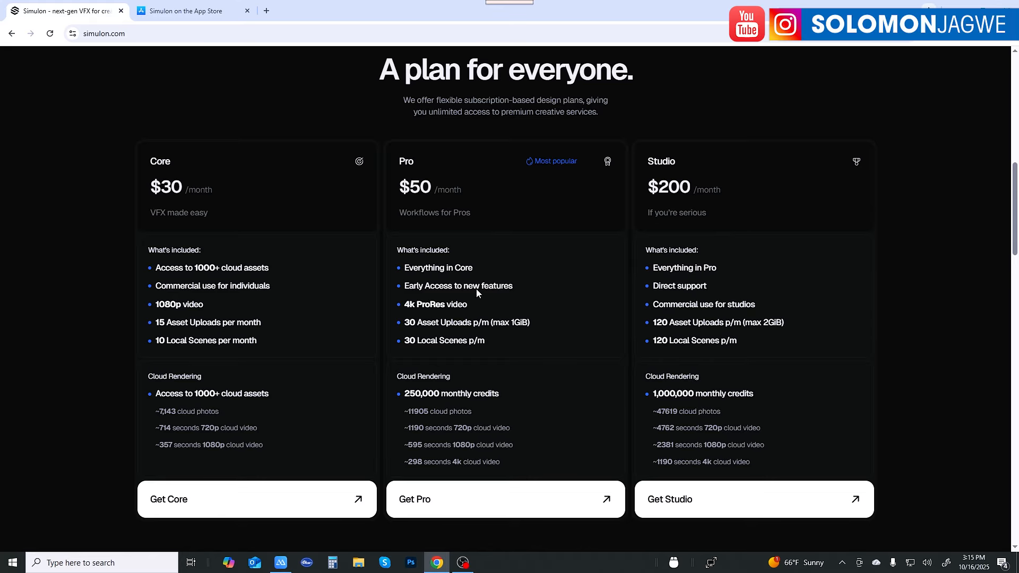
pyautogui.scroll(8, 307, 176)
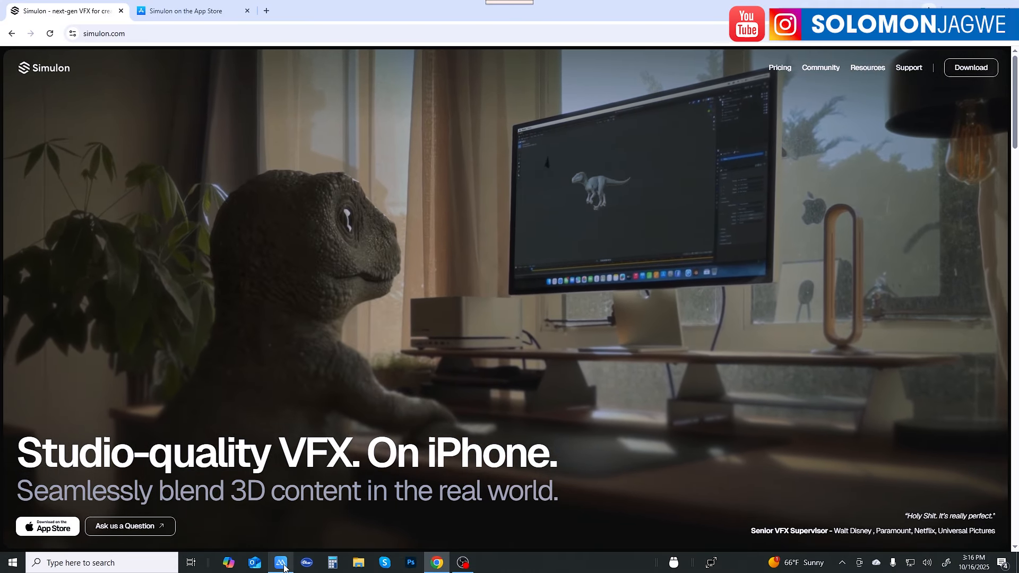
# On the mirrored phone, set the scene's environment to Indoors with Natural Light and start the light capture
pyautogui.click(282, 564)
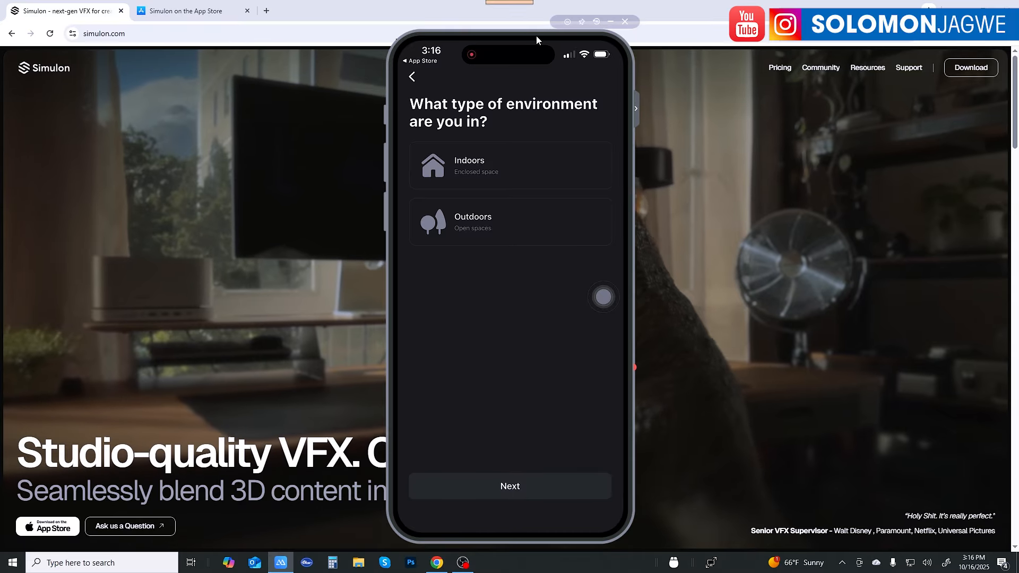
pyautogui.moveTo(536, 36); pyautogui.dragTo(888, 69)
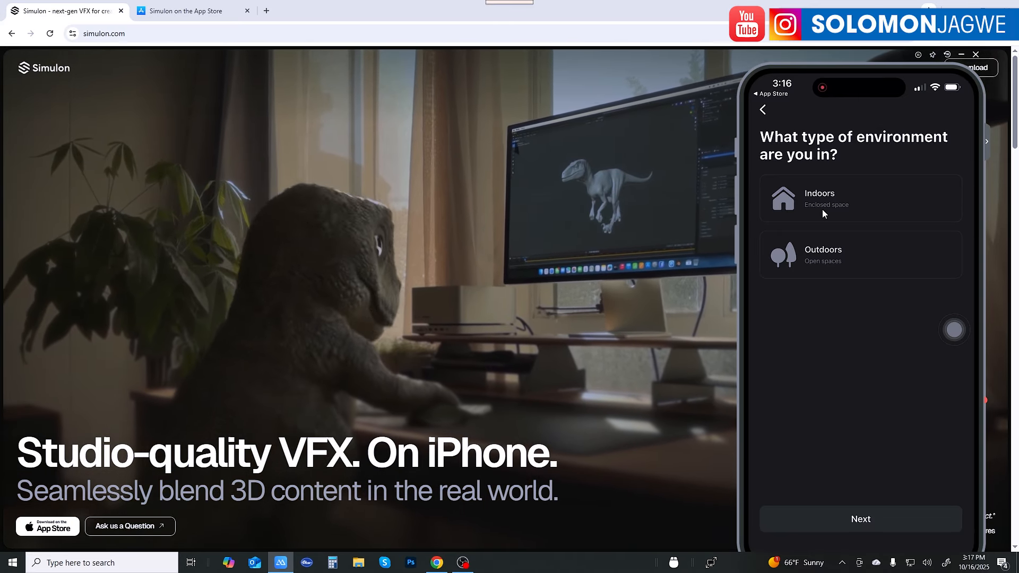
pyautogui.click(823, 210)
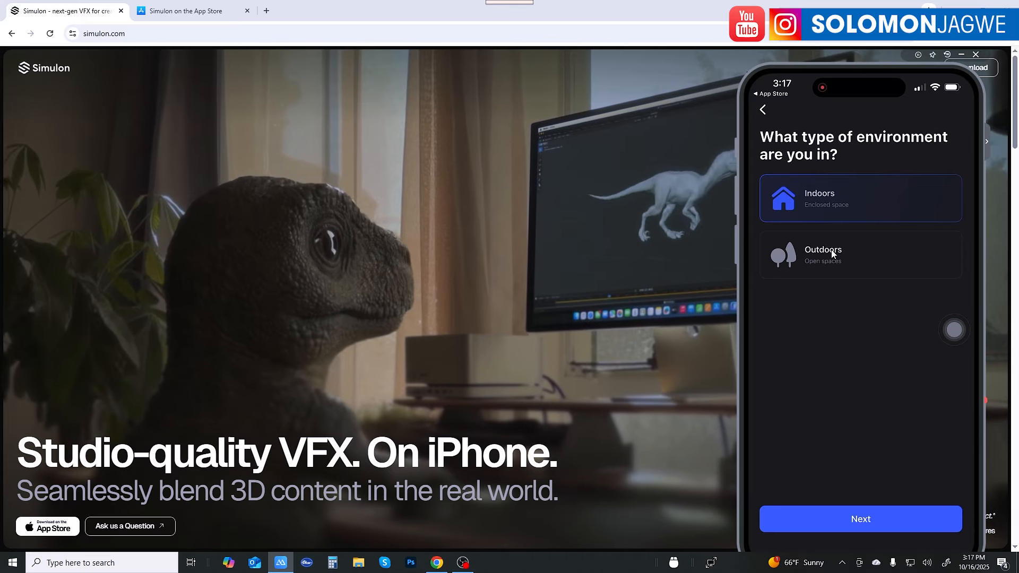
pyautogui.click(831, 249)
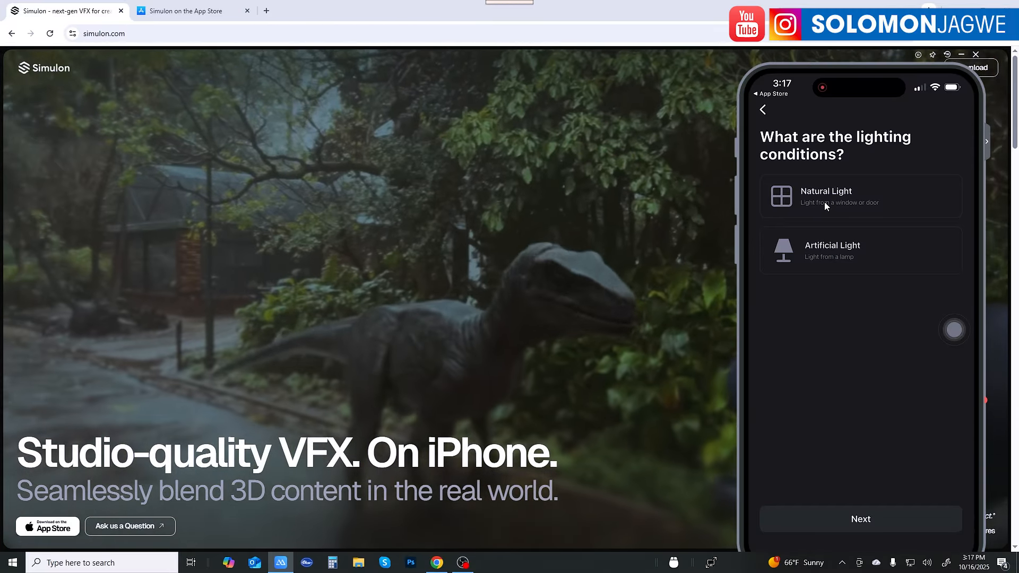
pyautogui.click(826, 205)
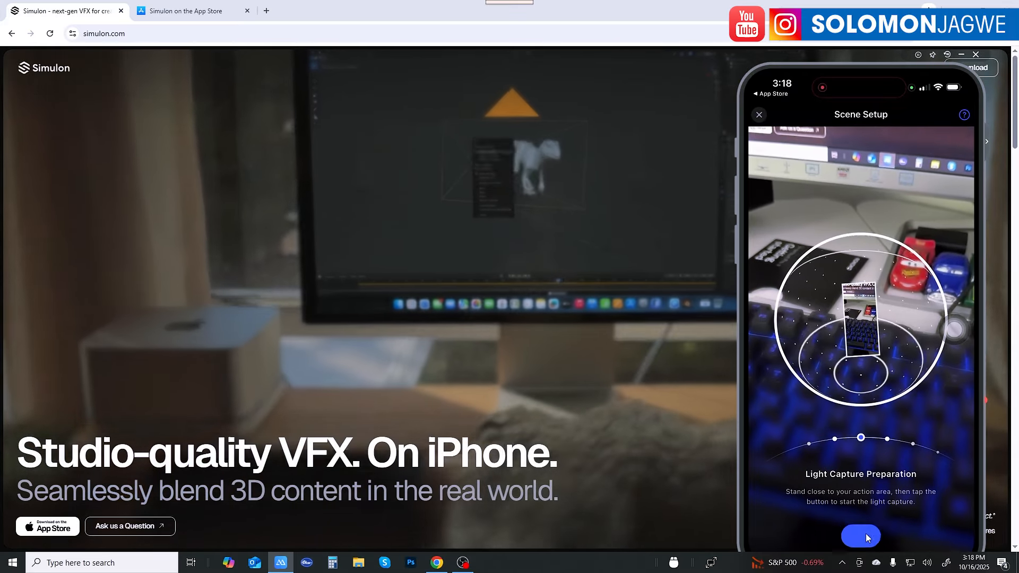
pyautogui.click(867, 537)
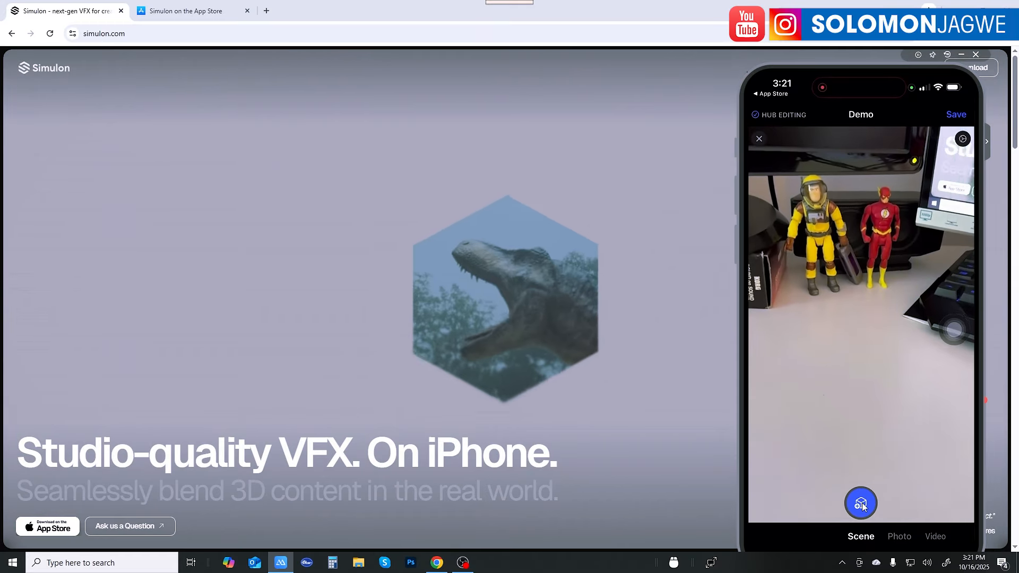
# Open the asset library from the Demo scene and browse the Explore models available to add
pyautogui.click(861, 503)
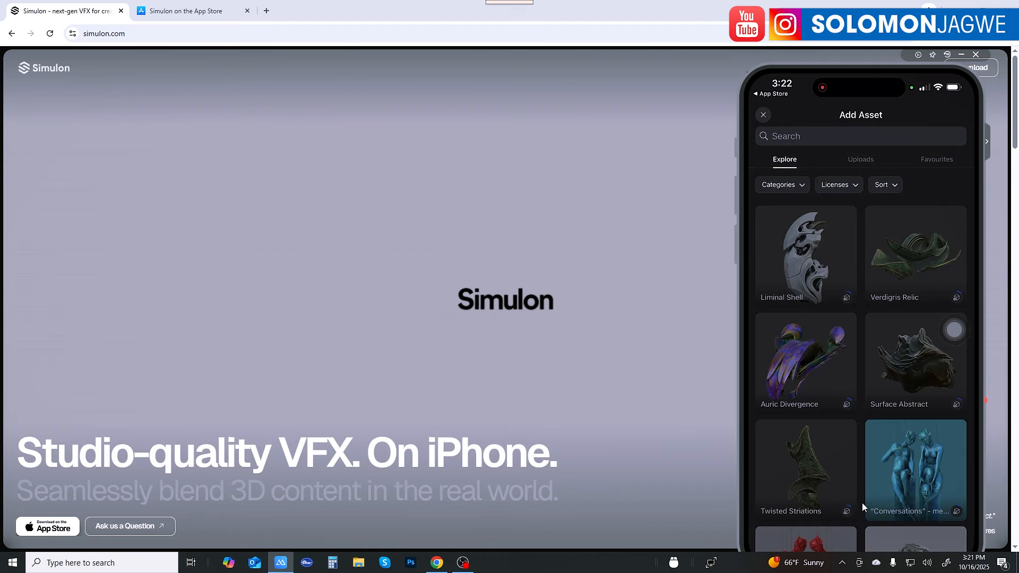
pyautogui.scroll(-3, 862, 502)
pyautogui.scroll(-5, 862, 503)
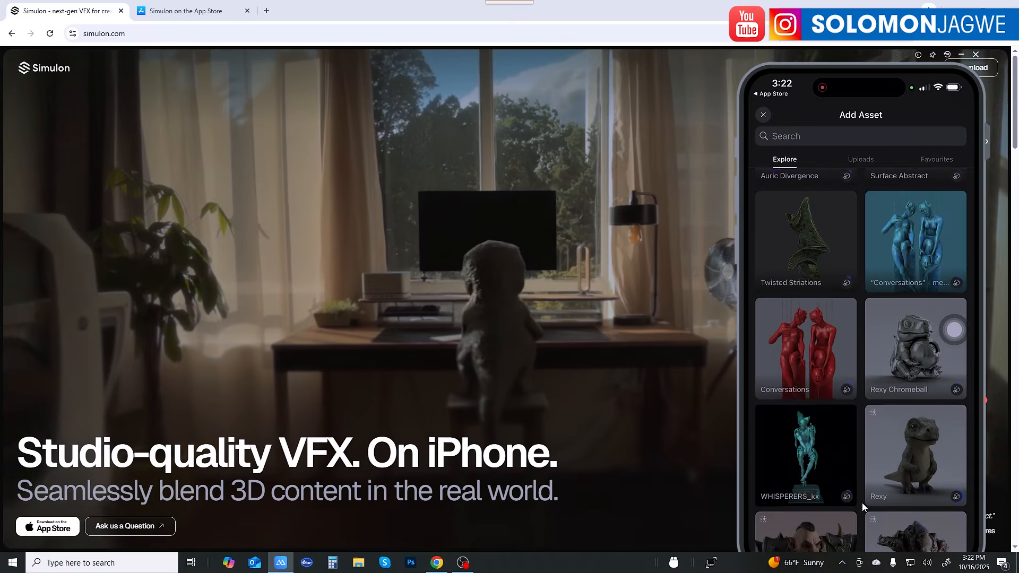
pyautogui.scroll(4, 862, 502)
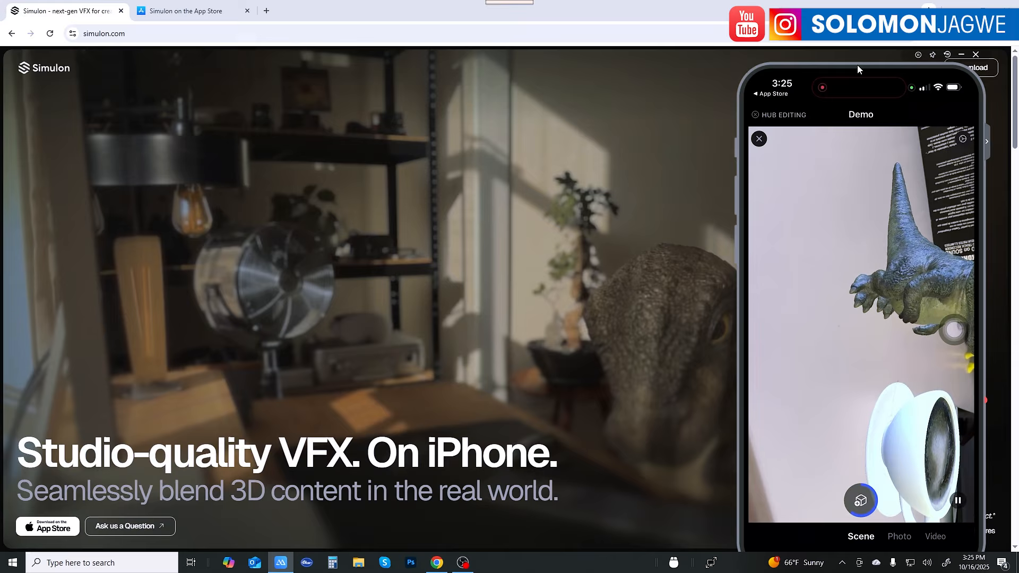
# Move the phone mirror fully into view and turn on the focus box in Photo mode
pyautogui.moveTo(858, 64); pyautogui.dragTo(817, 37)
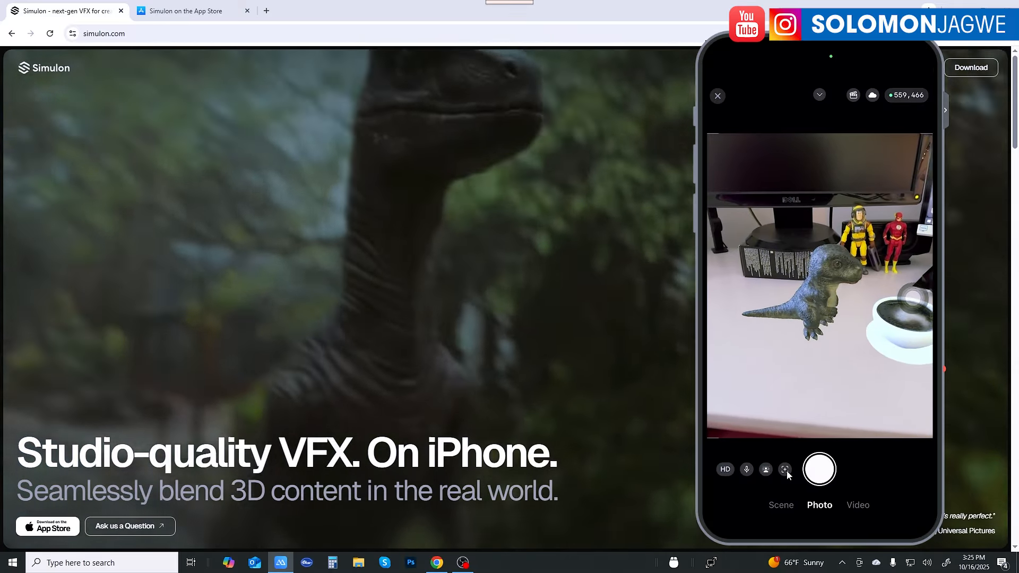
pyautogui.click(785, 469)
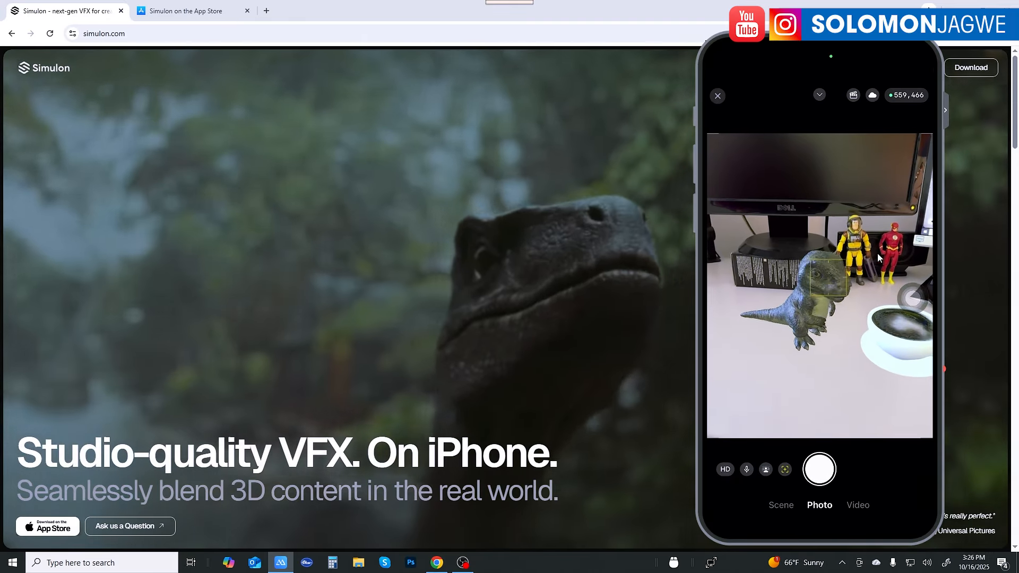
# In Simulon Hub, open the Demo scene from the scene list and select Take 1
pyautogui.moveTo(887, 63)
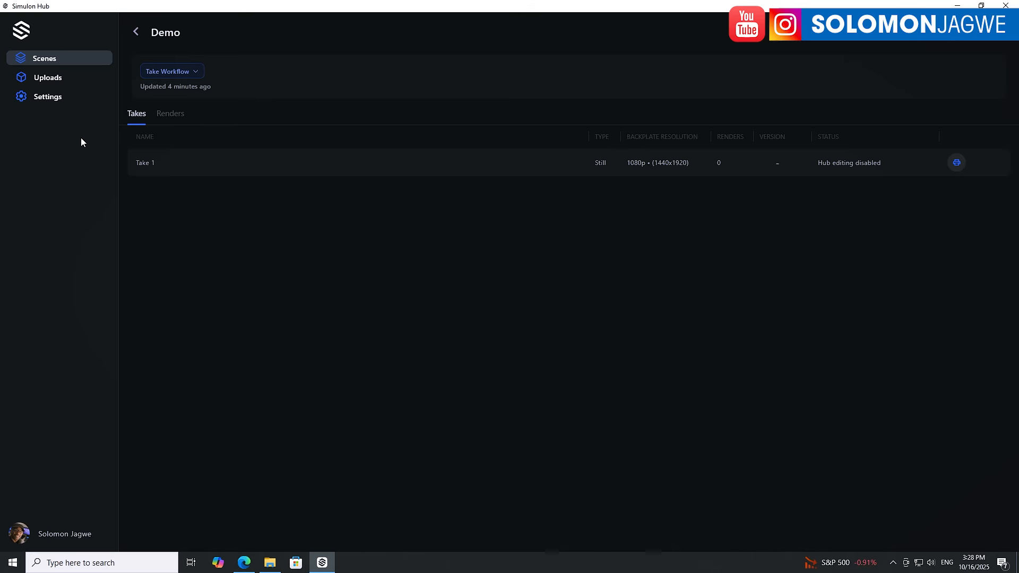
pyautogui.click(62, 65)
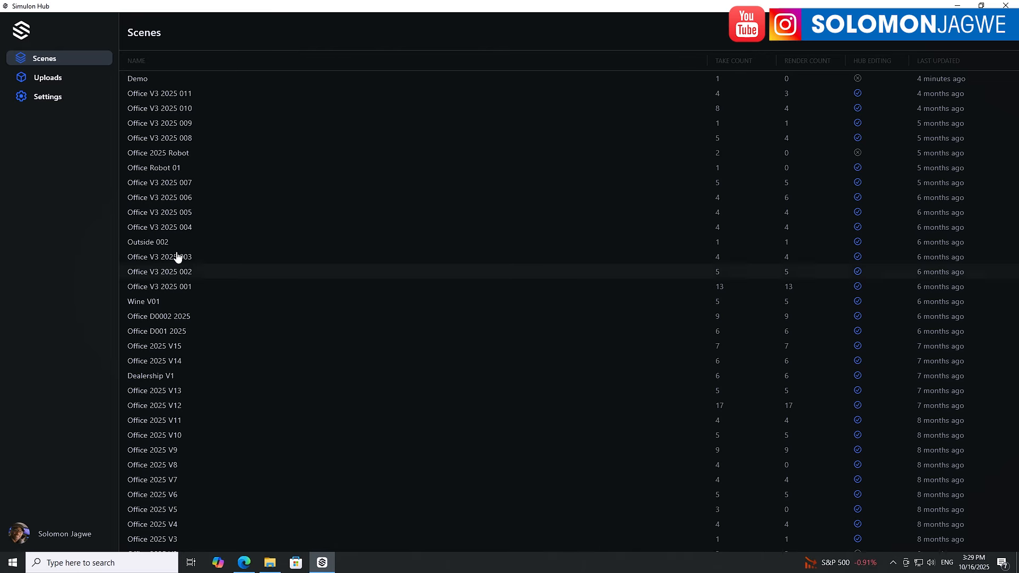
pyautogui.click(142, 80)
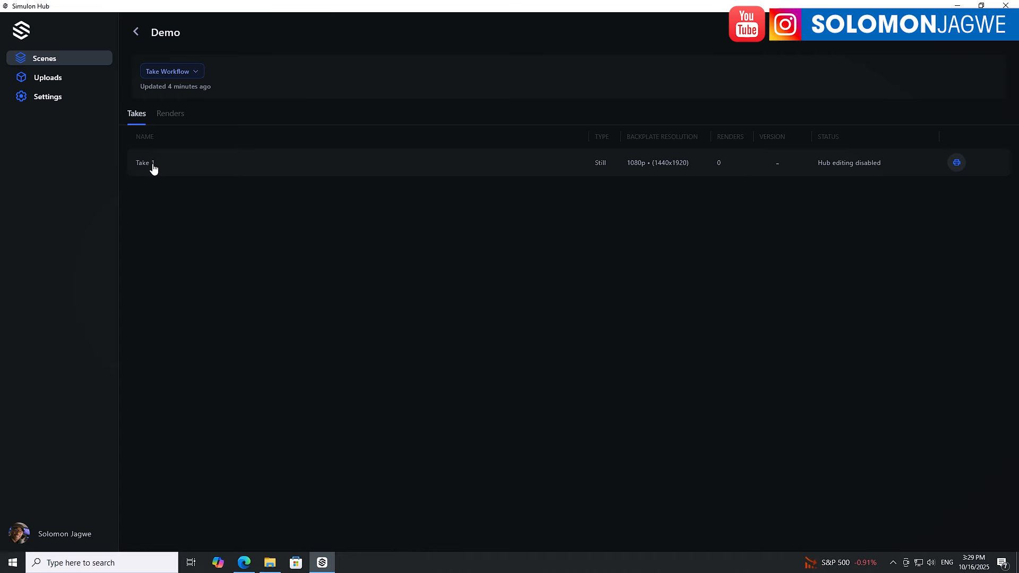
pyautogui.click(154, 167)
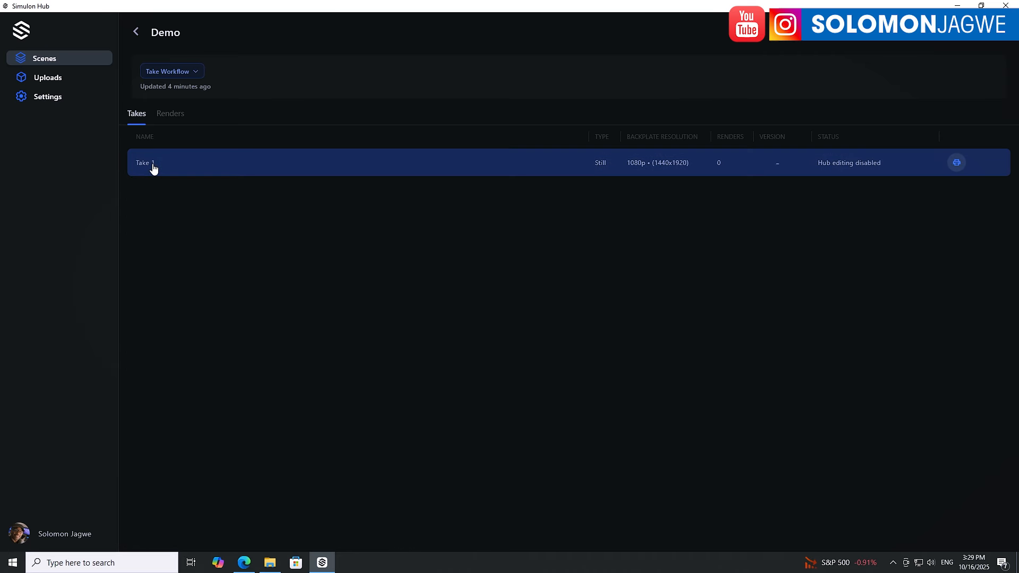